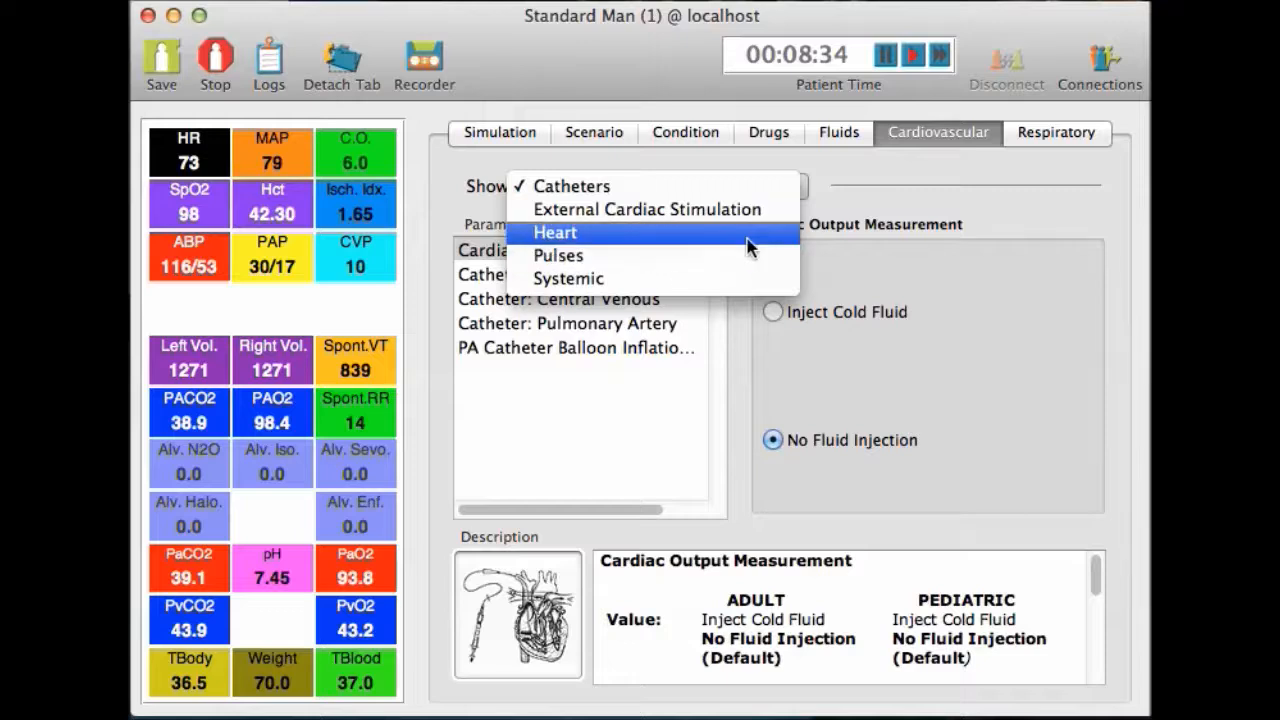
Step: Show the cardiovascular Heart parameters and apply a Heart Rate Factor of 0.48 with an onset of 0 minutes
{"action": "left_click", "coordinate": [748, 240]}
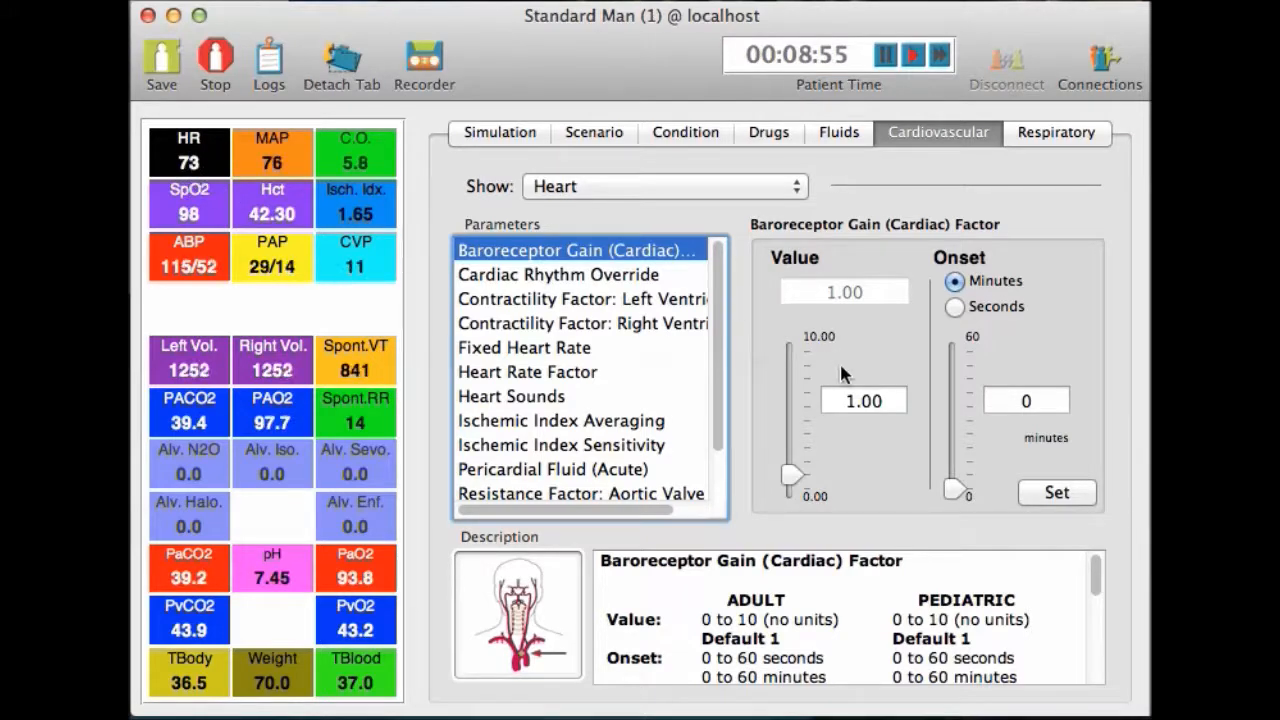
{"action": "left_click", "coordinate": [571, 375]}
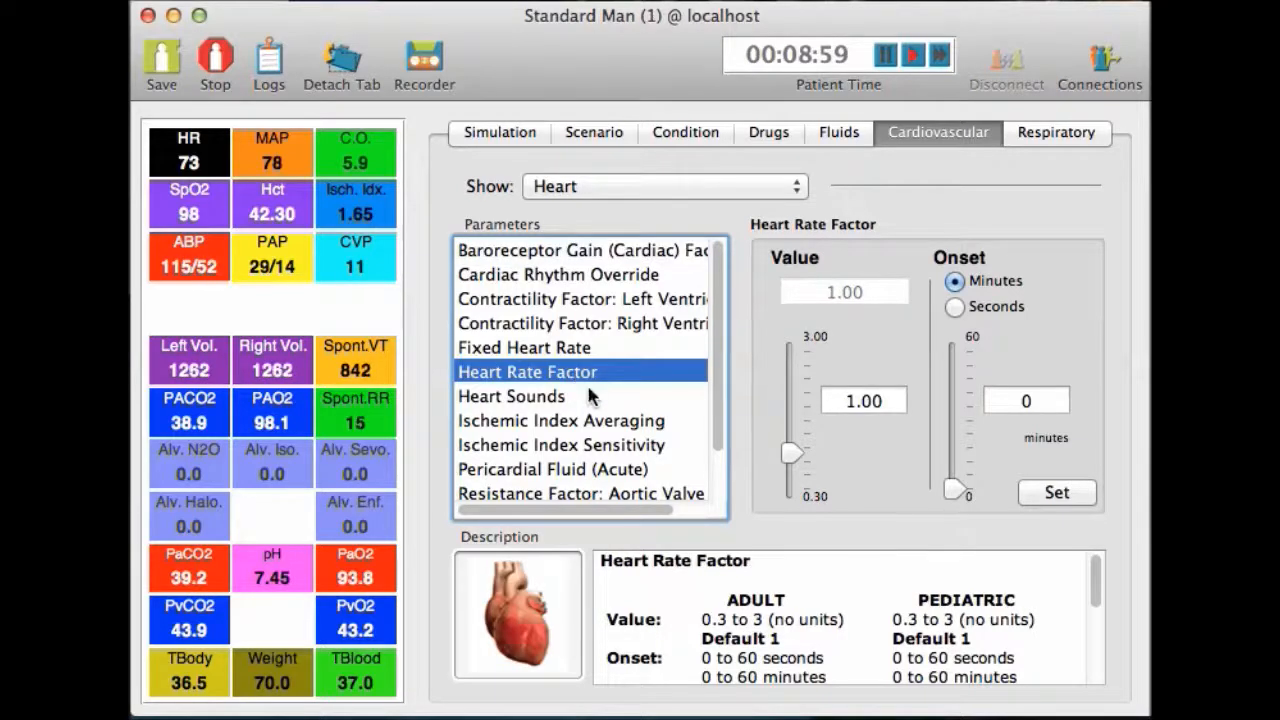
{"action": "left_click_drag", "start_coordinate": [798, 462], "coordinate": [793, 487]}
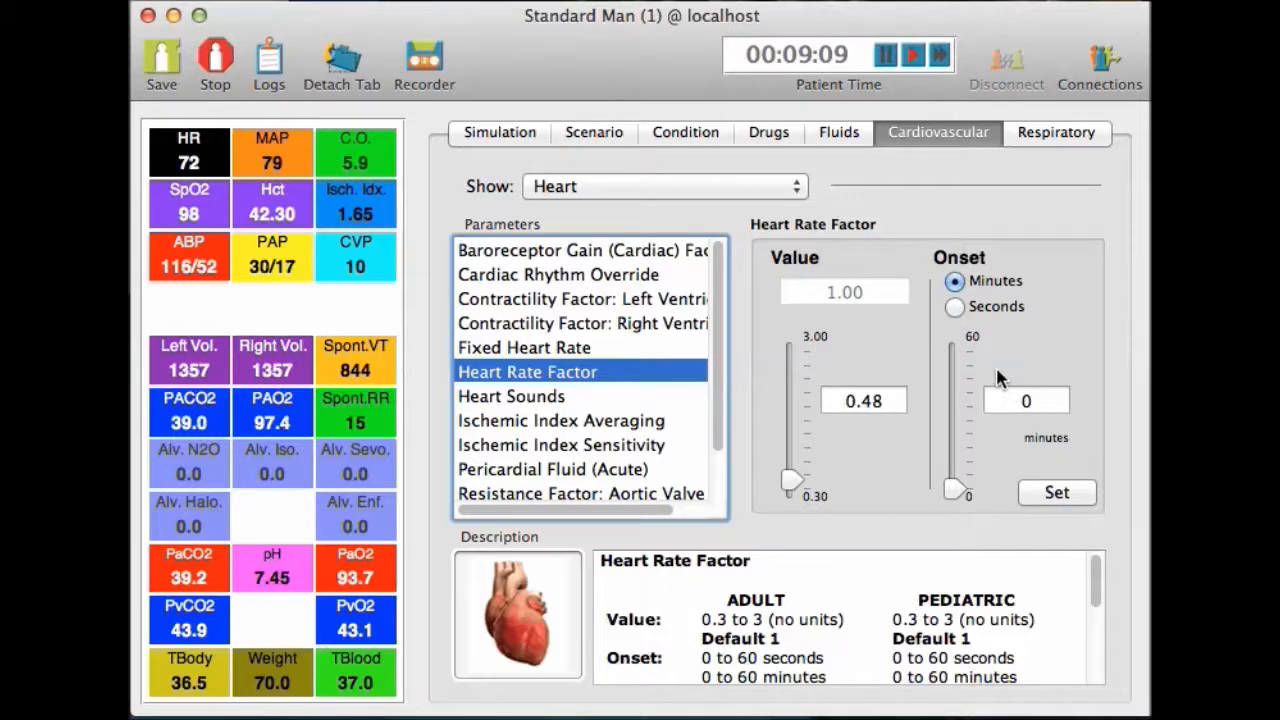
{"action": "left_click", "coordinate": [1057, 494]}
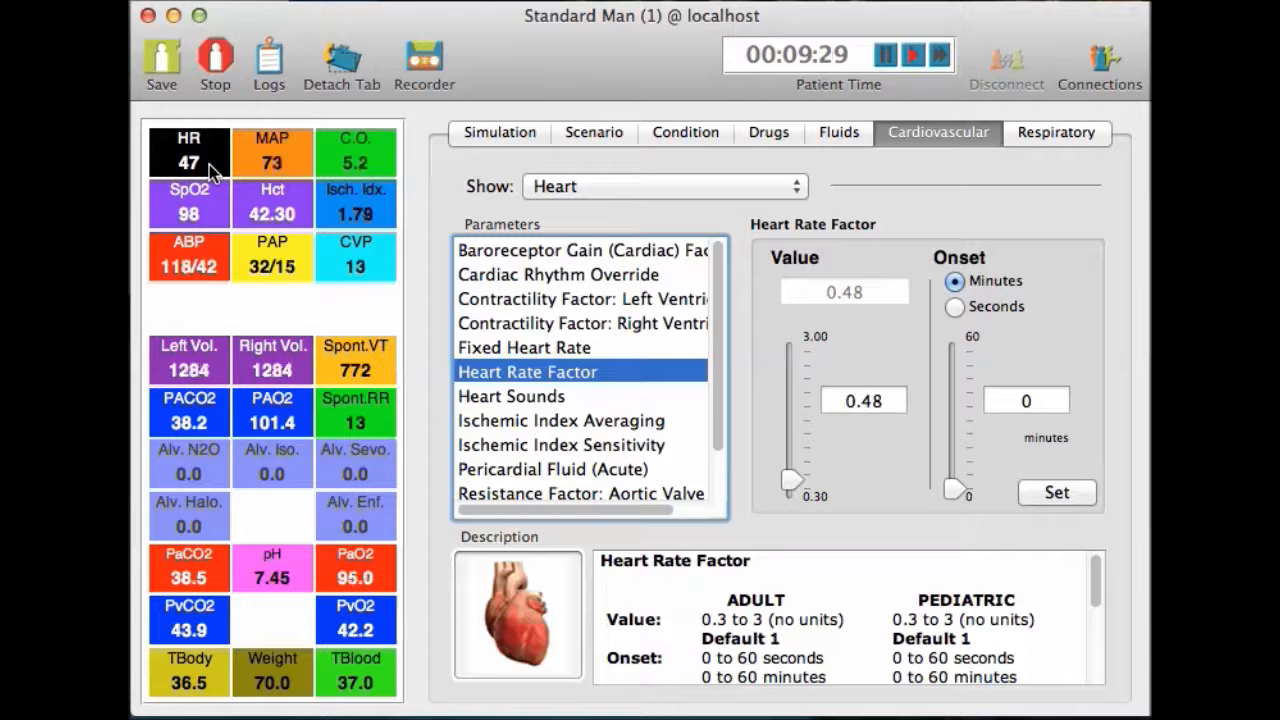
Step: Apply a Heart Rate Factor of 0.30, and return the factor to 1.00
{"action": "left_click_drag", "start_coordinate": [792, 483], "coordinate": [793, 493]}
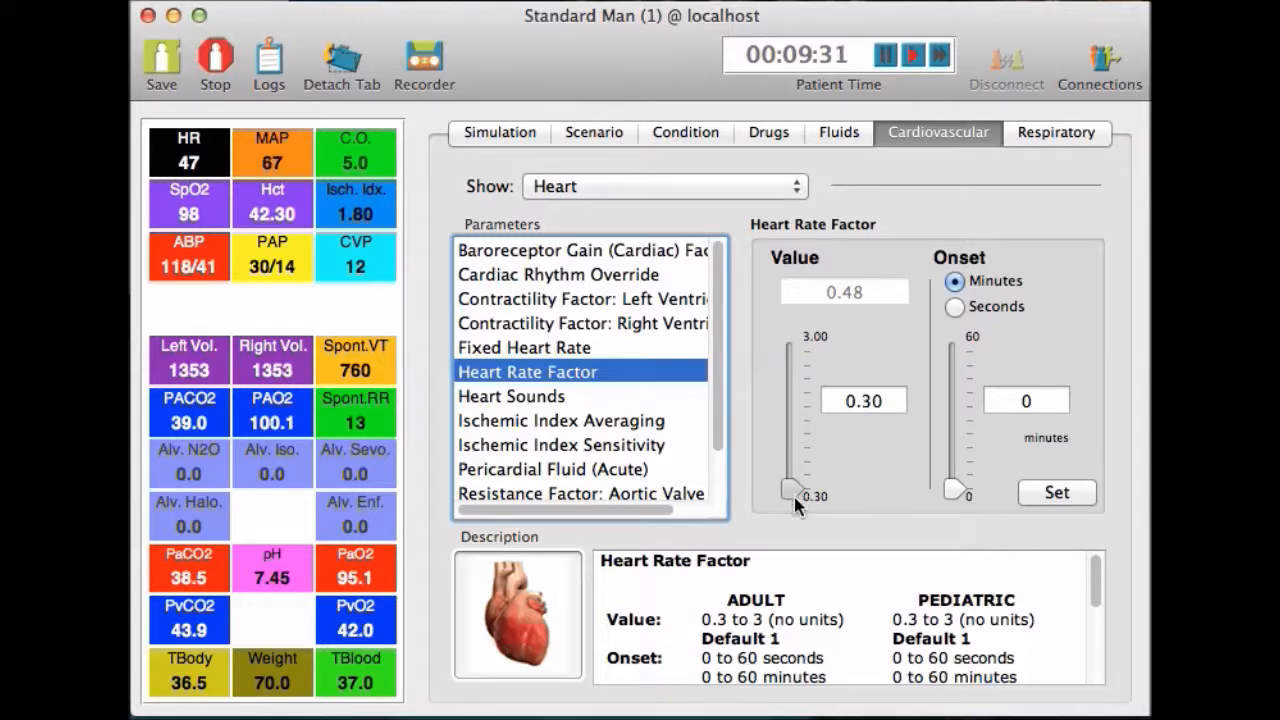
{"action": "left_click", "coordinate": [1057, 495]}
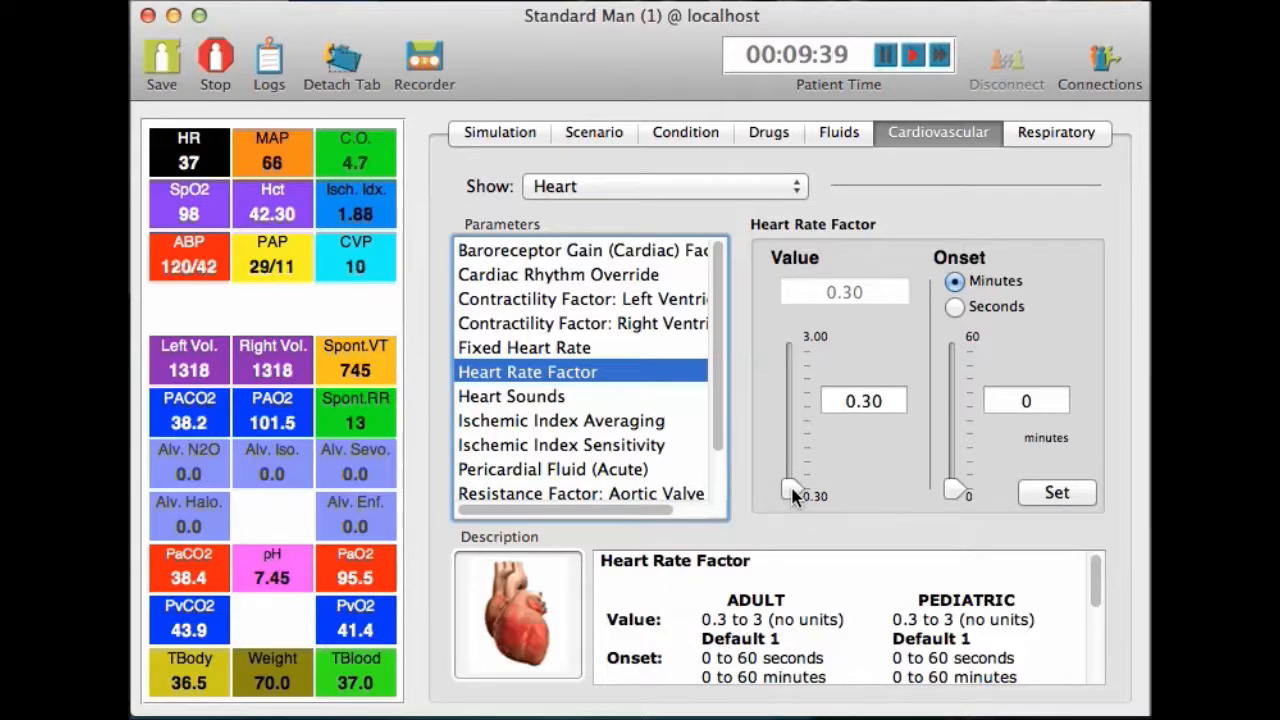
{"action": "left_click_drag", "start_coordinate": [789, 497], "coordinate": [798, 458]}
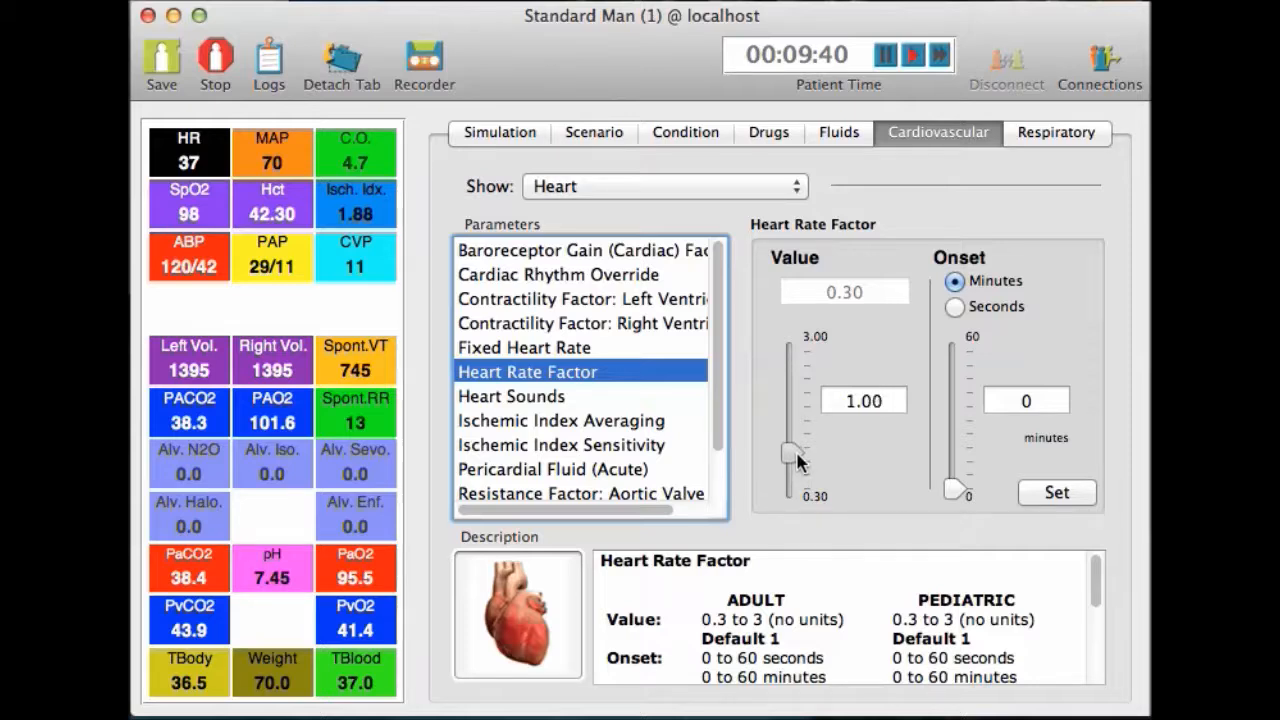
{"action": "left_click", "coordinate": [1057, 491]}
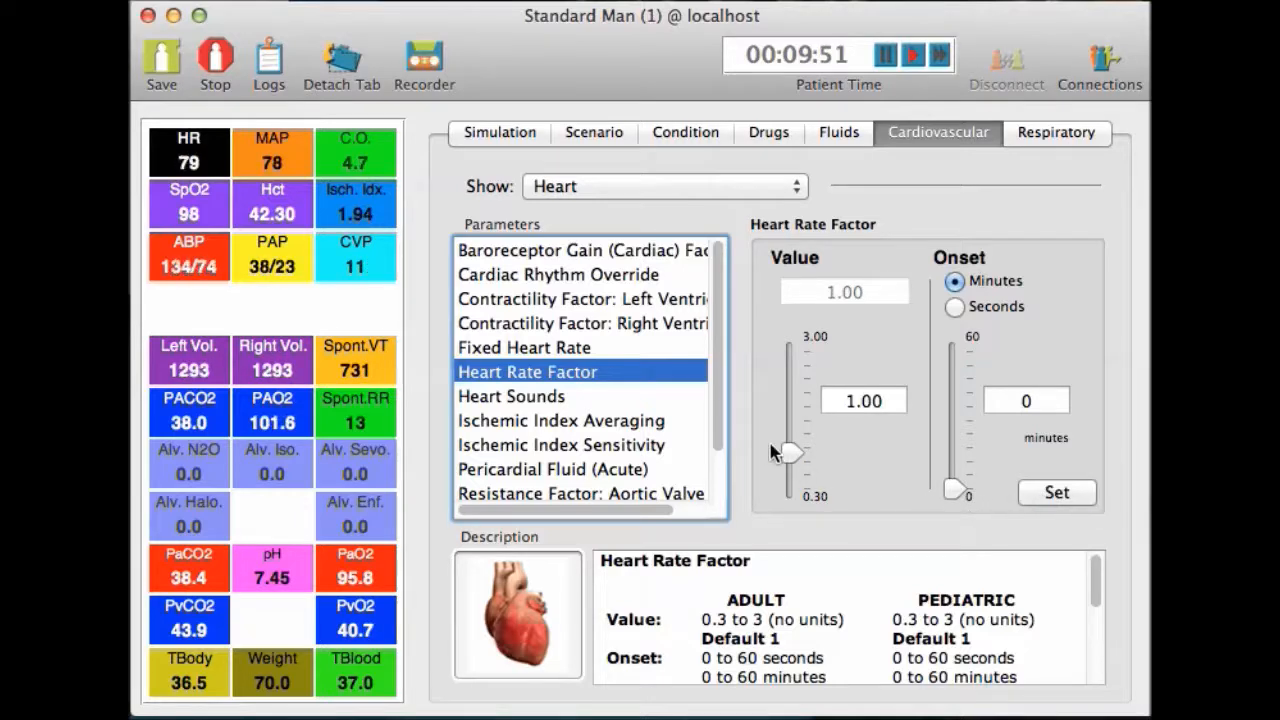
Step: Apply a Fixed Heart Rate of 209 beats/min with an onset of 0 minutes
{"action": "left_click", "coordinate": [529, 346]}
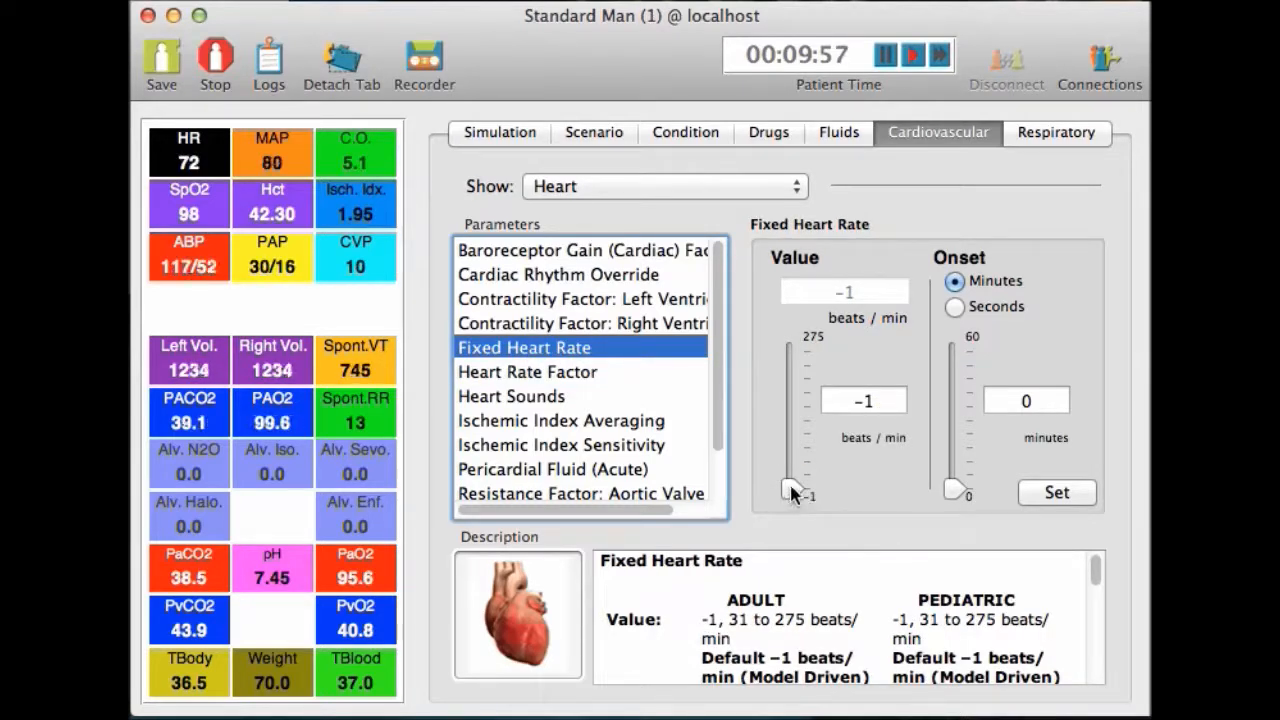
{"action": "left_click_drag", "start_coordinate": [800, 495], "coordinate": [805, 393]}
{"action": "left_click", "coordinate": [1060, 494]}
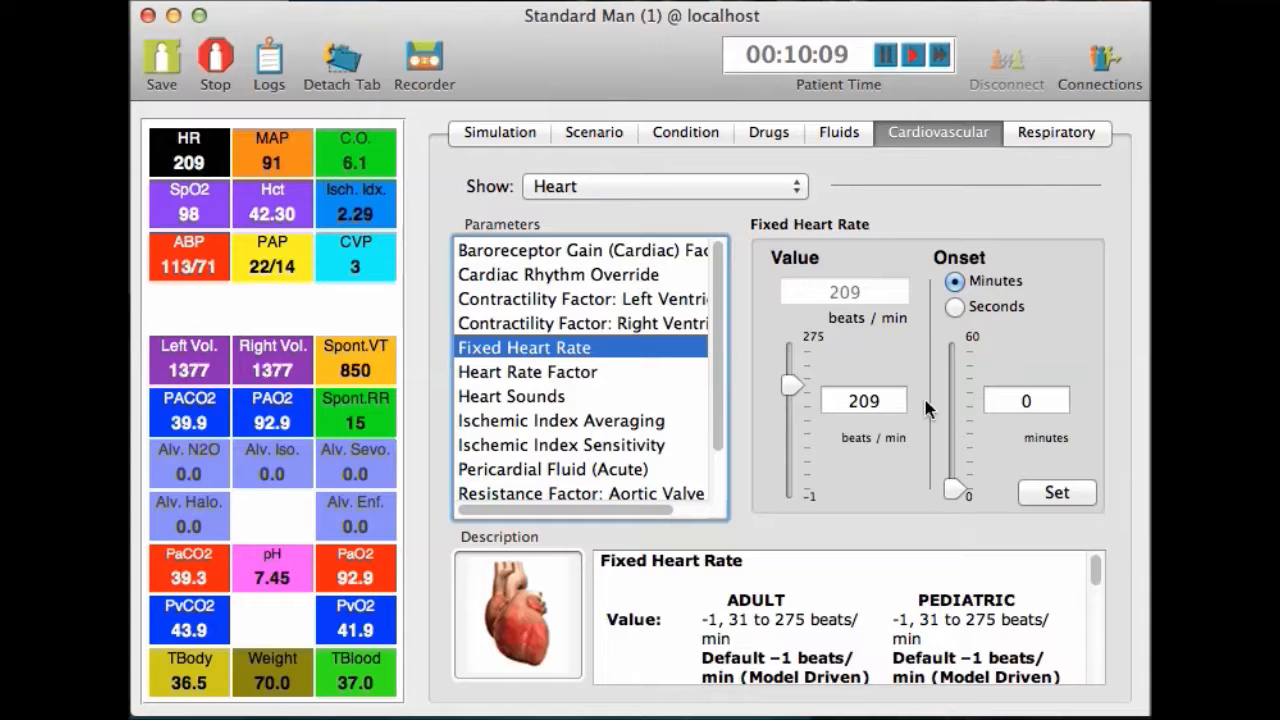
Step: Lower the Fixed Heart Rate to 38 beats/min and apply it
{"action": "left_click_drag", "start_coordinate": [792, 386], "coordinate": [793, 410]}
{"action": "left_click_drag", "start_coordinate": [790, 457], "coordinate": [790, 481]}
{"action": "left_click", "coordinate": [1058, 492]}
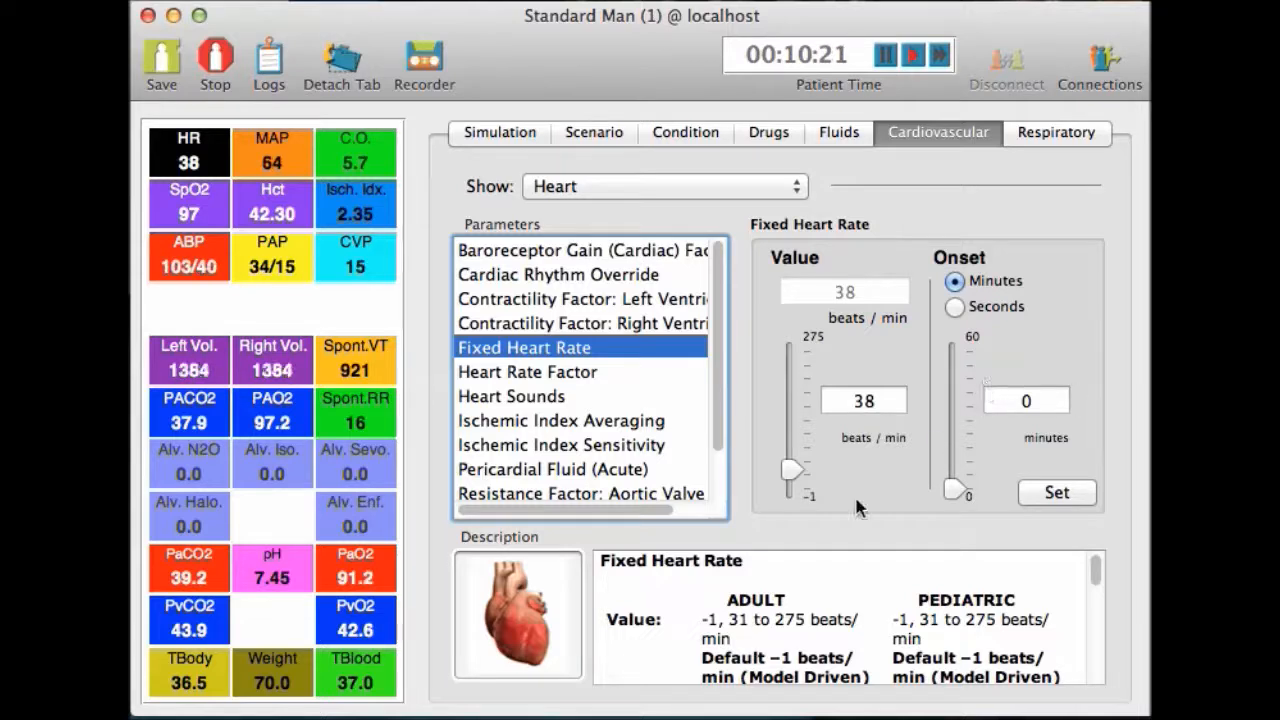
Step: Set the Cardiac Rhythm Override to Ventricular Tachycardia
{"action": "left_click", "coordinate": [622, 278]}
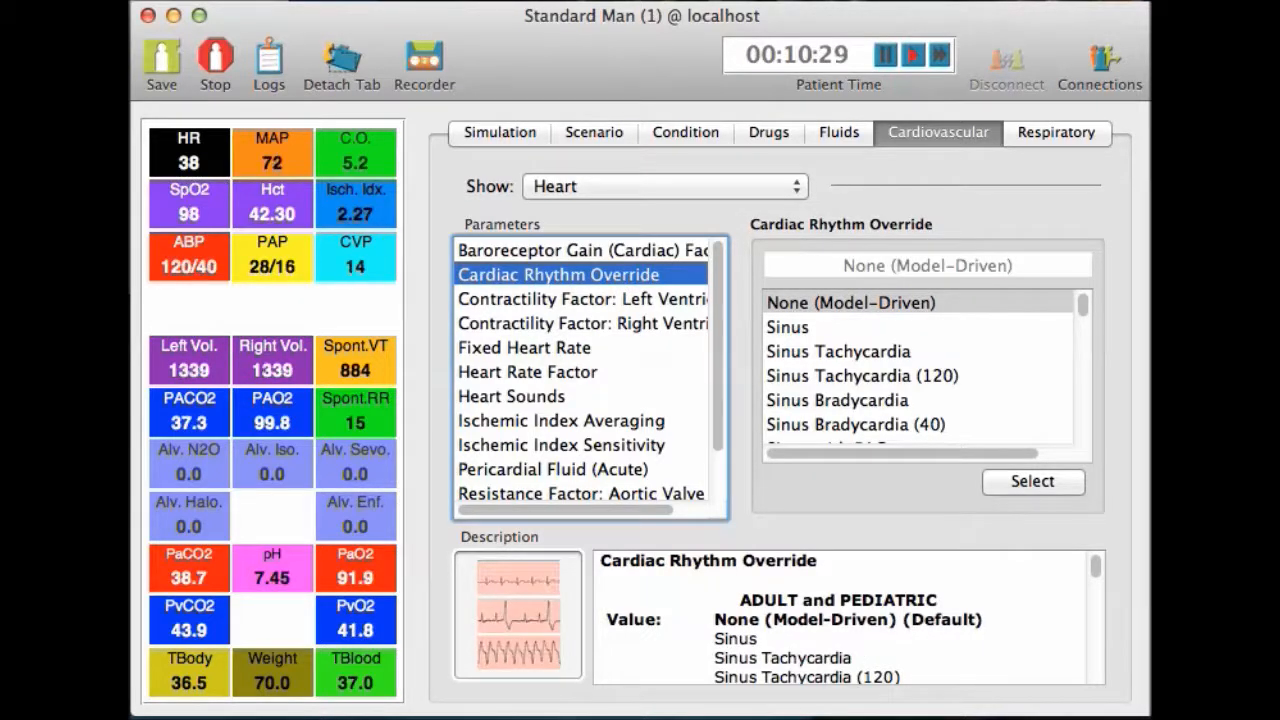
{"action": "left_click_drag", "start_coordinate": [1083, 300], "coordinate": [1082, 353]}
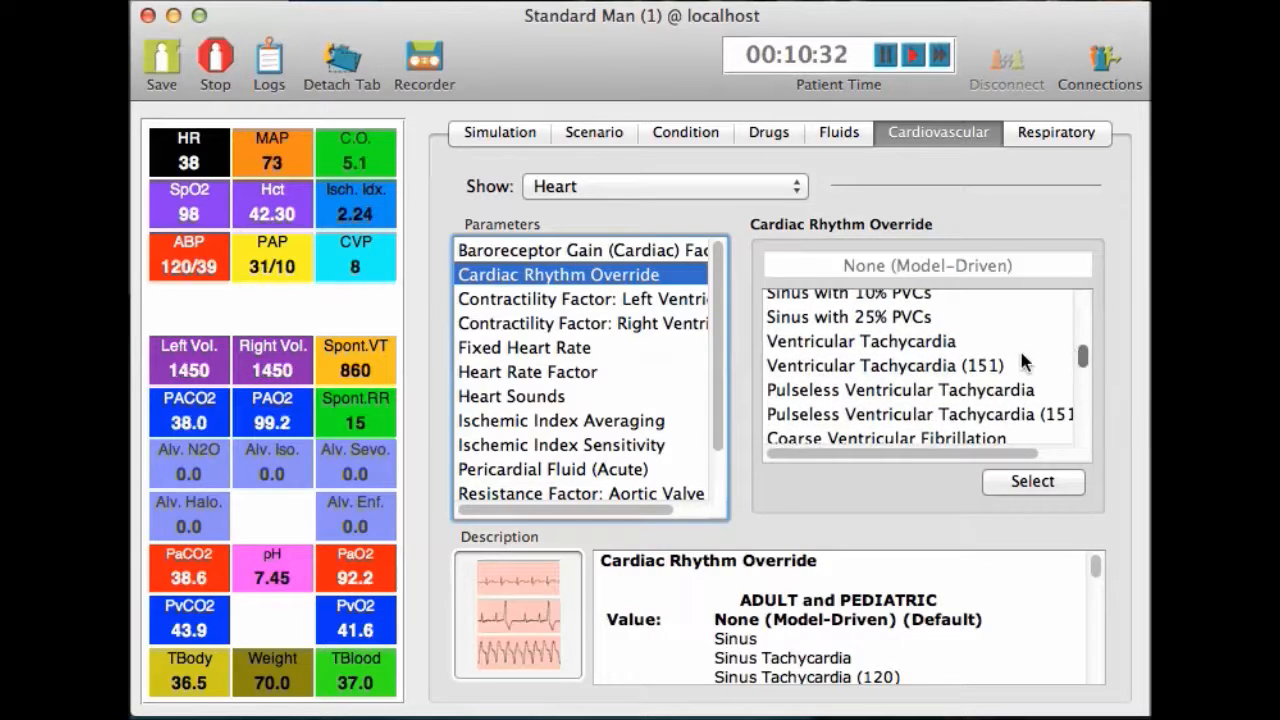
{"action": "left_click", "coordinate": [924, 344]}
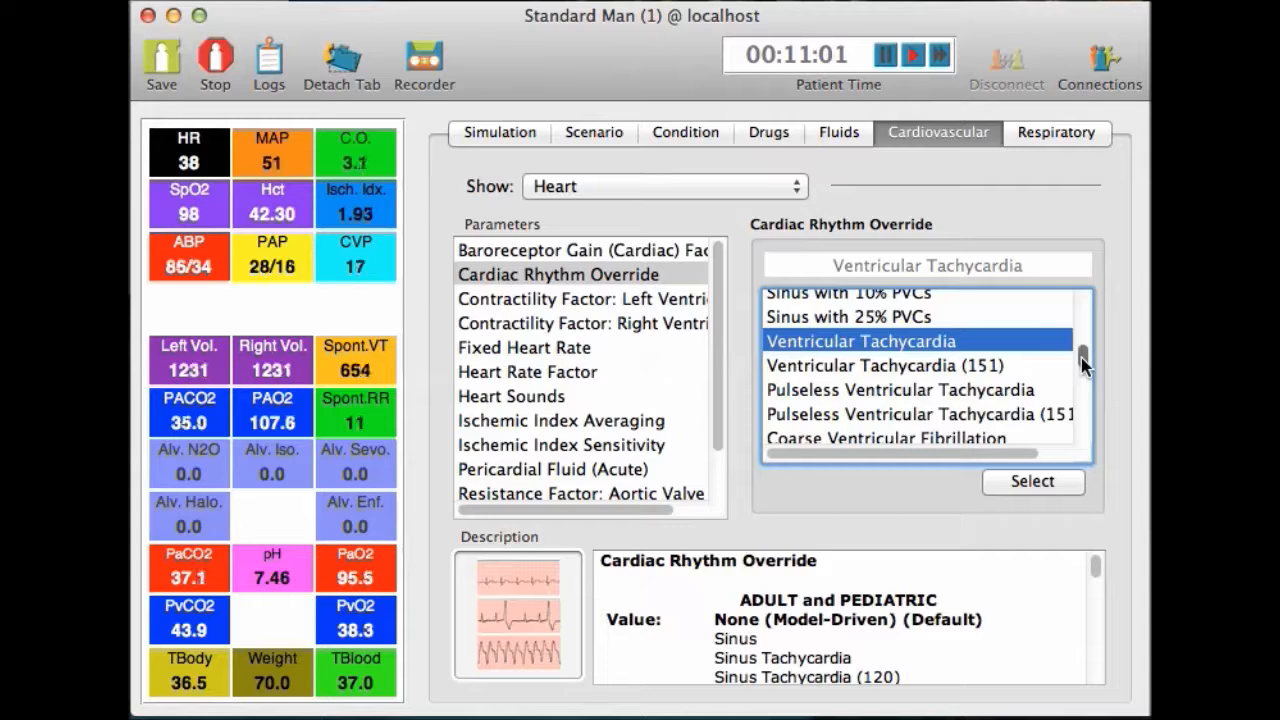
Step: Return the Fixed Heart Rate to -1 and apply it so the rate is model-driven
{"action": "left_click", "coordinate": [560, 348]}
{"action": "left_click_drag", "start_coordinate": [793, 468], "coordinate": [795, 494]}
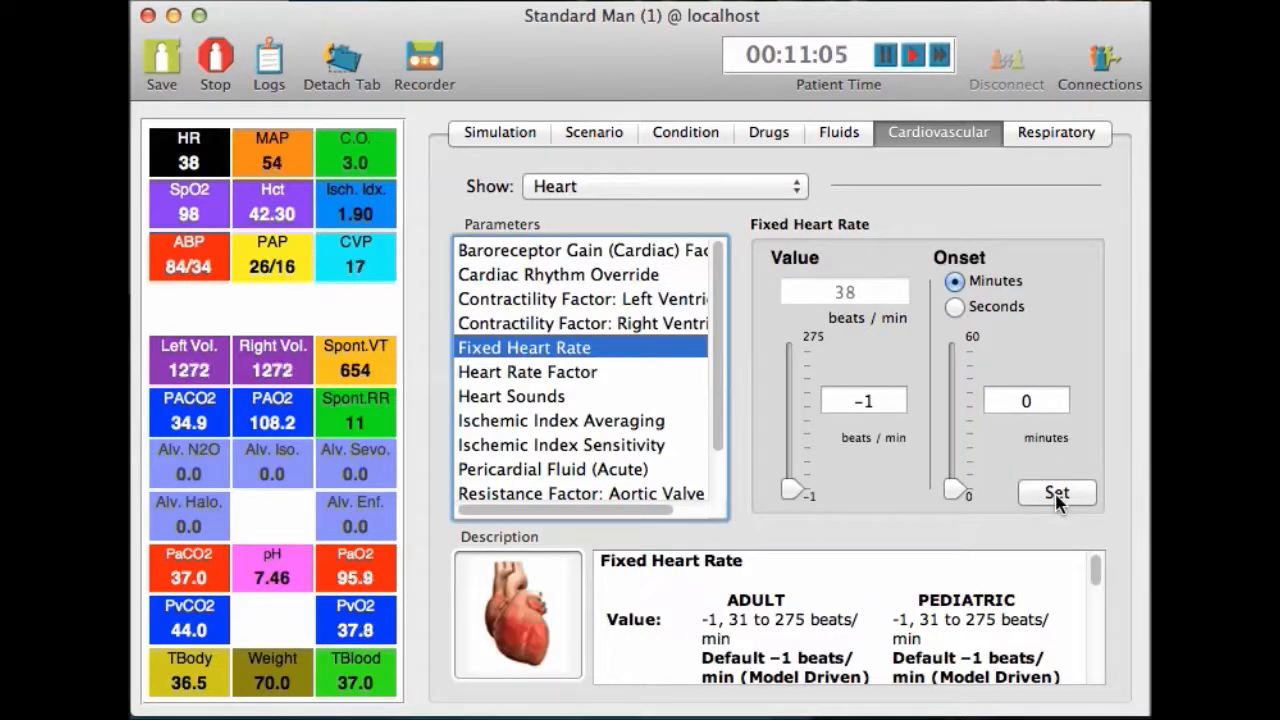
{"action": "left_click", "coordinate": [1057, 495]}
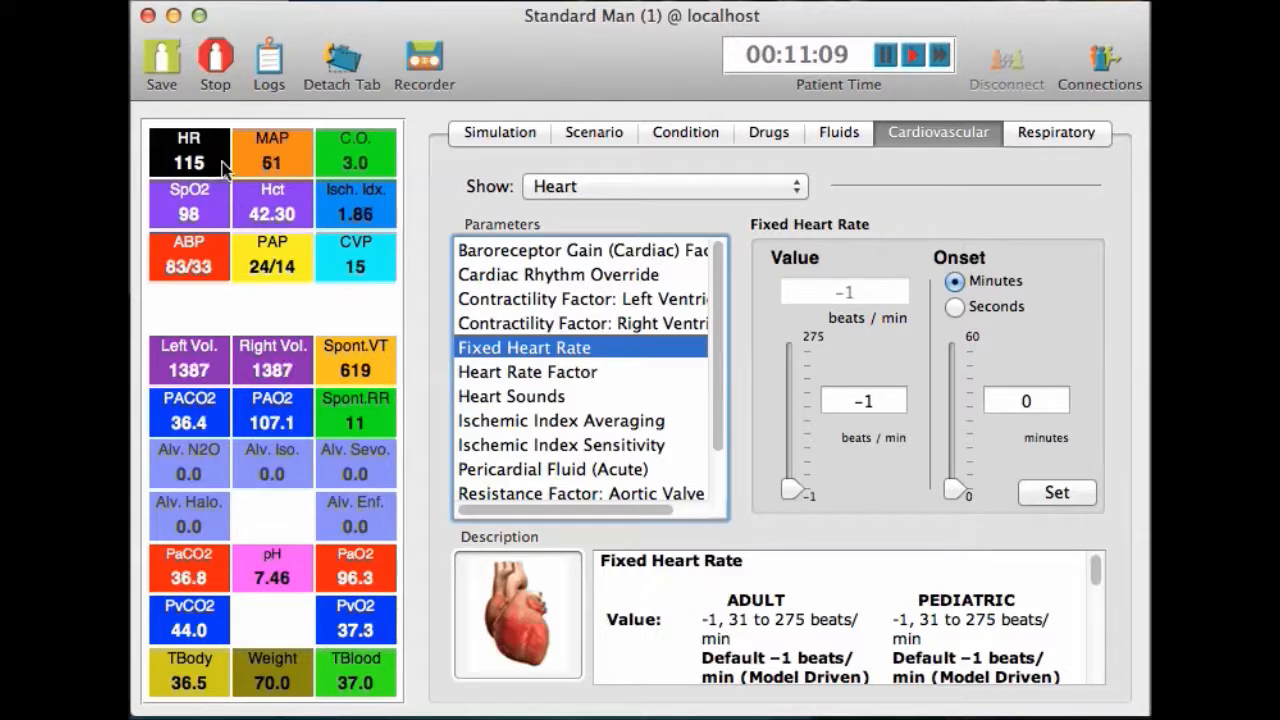
Step: Change the Cardiac Rhythm Override to Ventricular Tachycardia (151)
{"action": "left_click", "coordinate": [568, 278]}
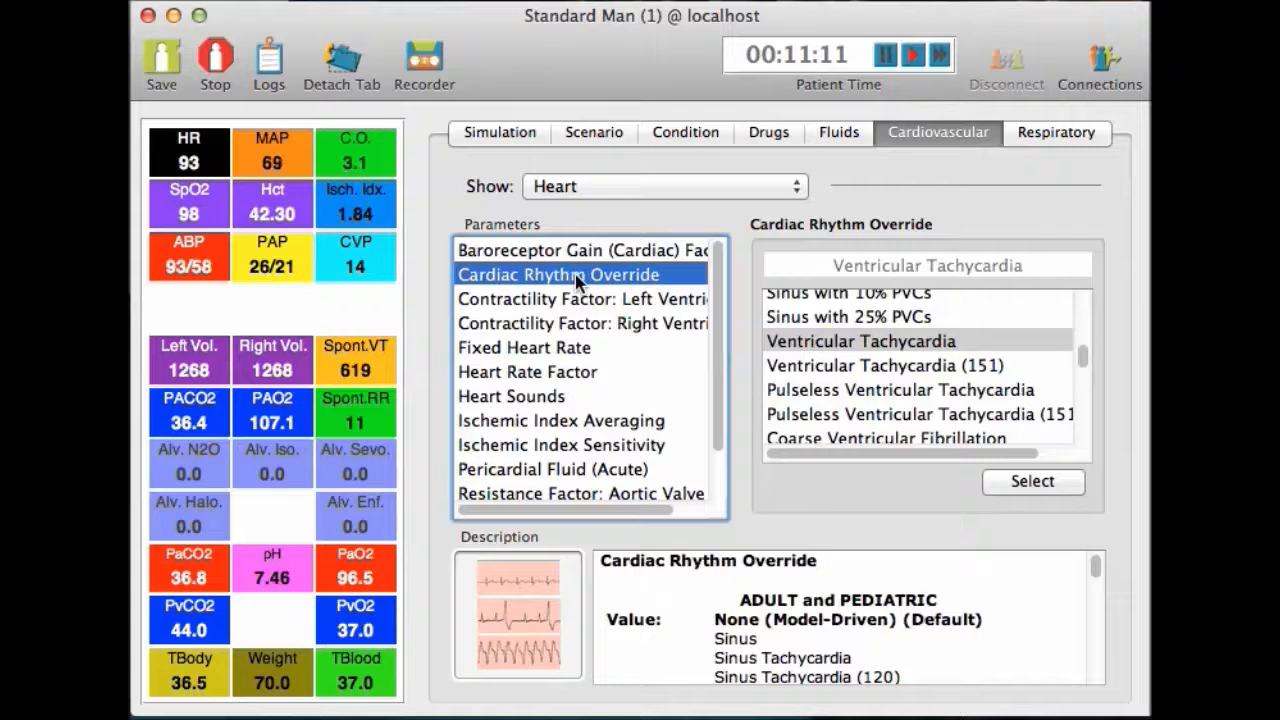
{"action": "left_click", "coordinate": [906, 343]}
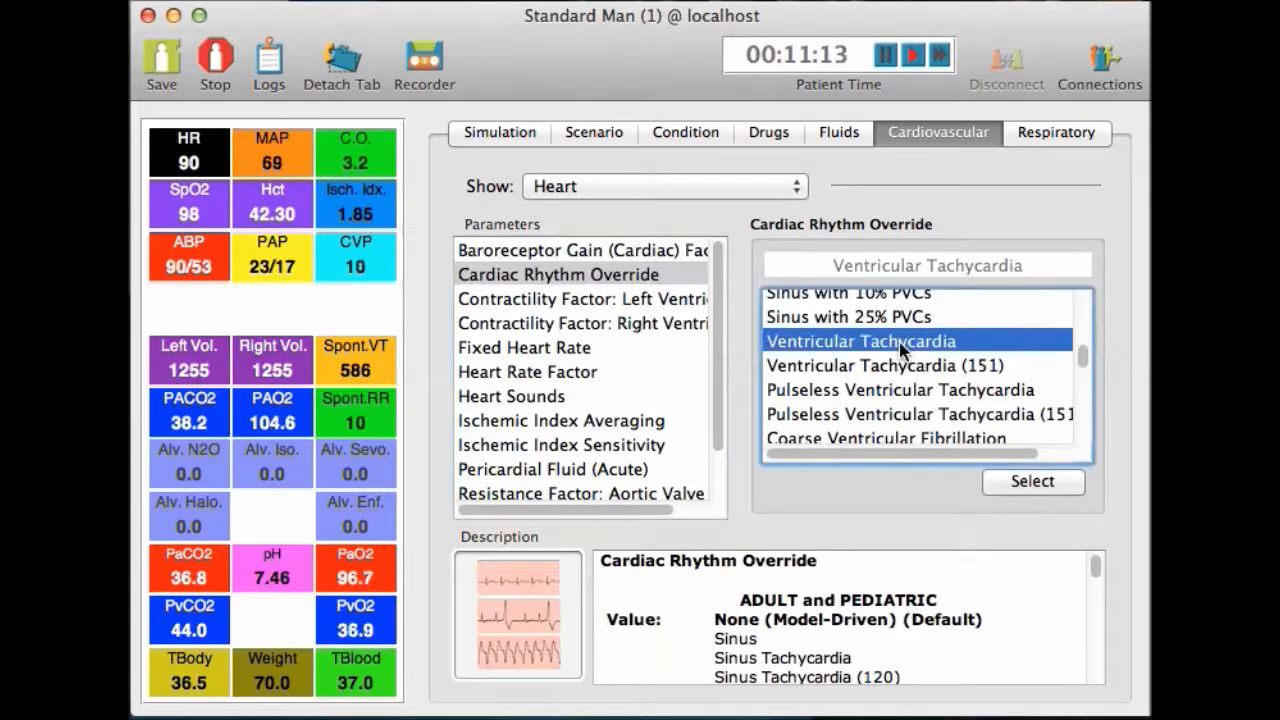
{"action": "left_click", "coordinate": [902, 366]}
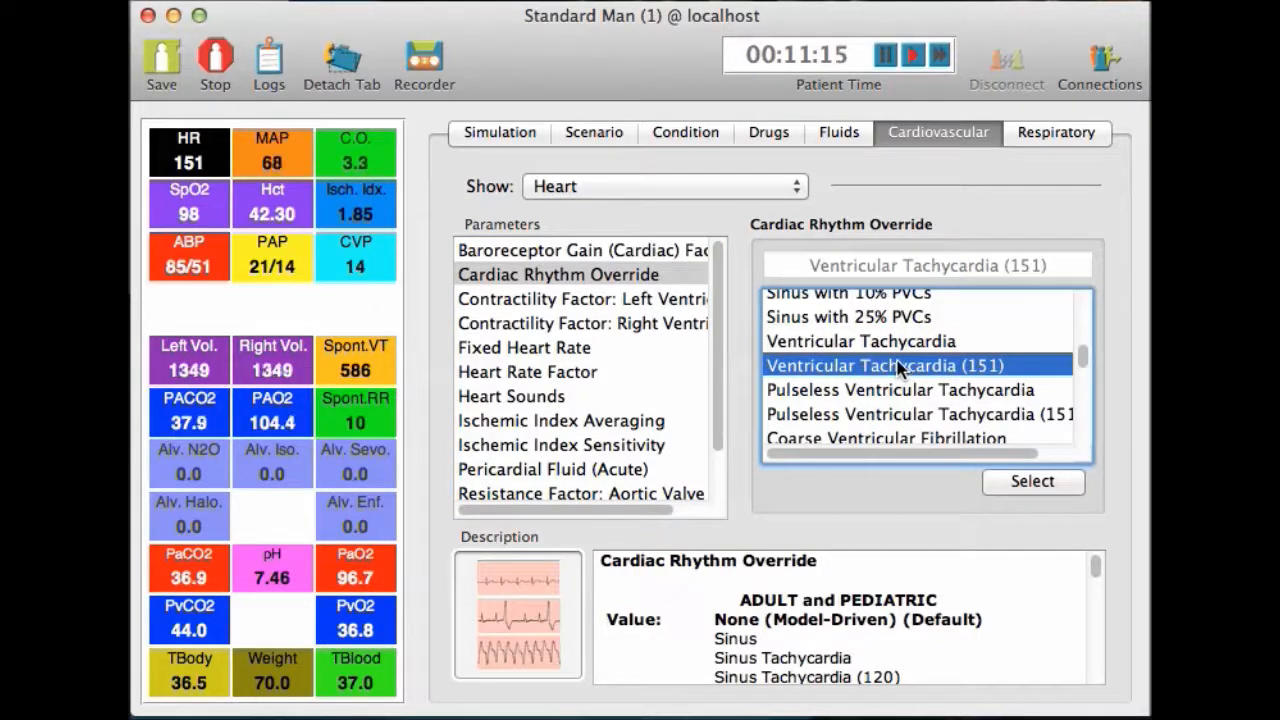
Step: Show the Respiratory Control parameters and apply a Respiratory Rate Override of 2 breaths/min with an onset of 0 minutes
{"action": "left_click", "coordinate": [1042, 136]}
{"action": "left_click", "coordinate": [798, 188]}
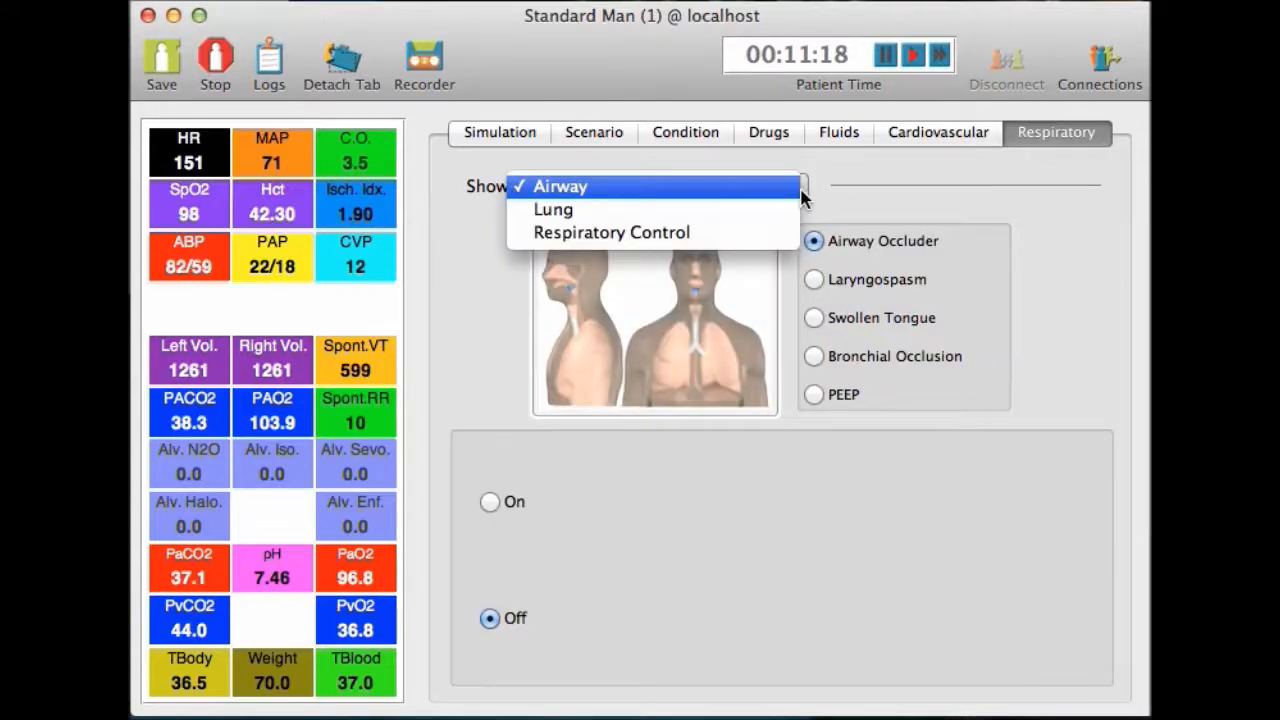
{"action": "left_click", "coordinate": [725, 240]}
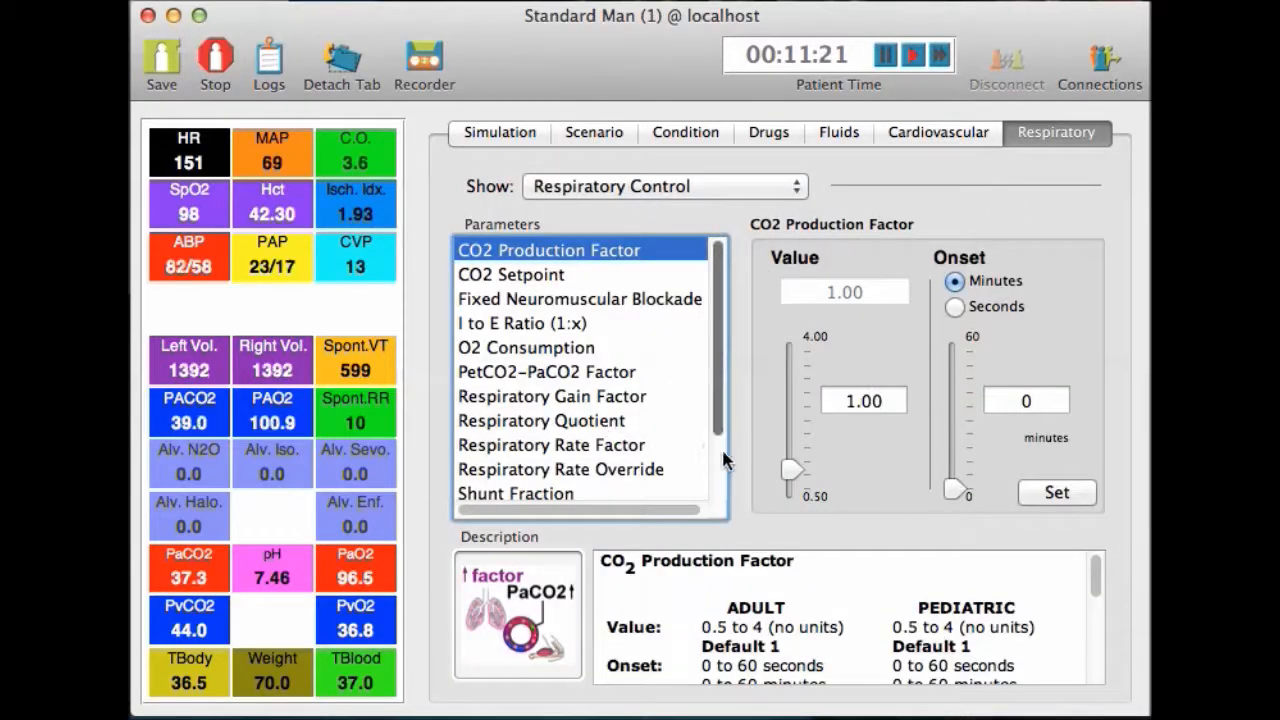
{"action": "left_click", "coordinate": [628, 450]}
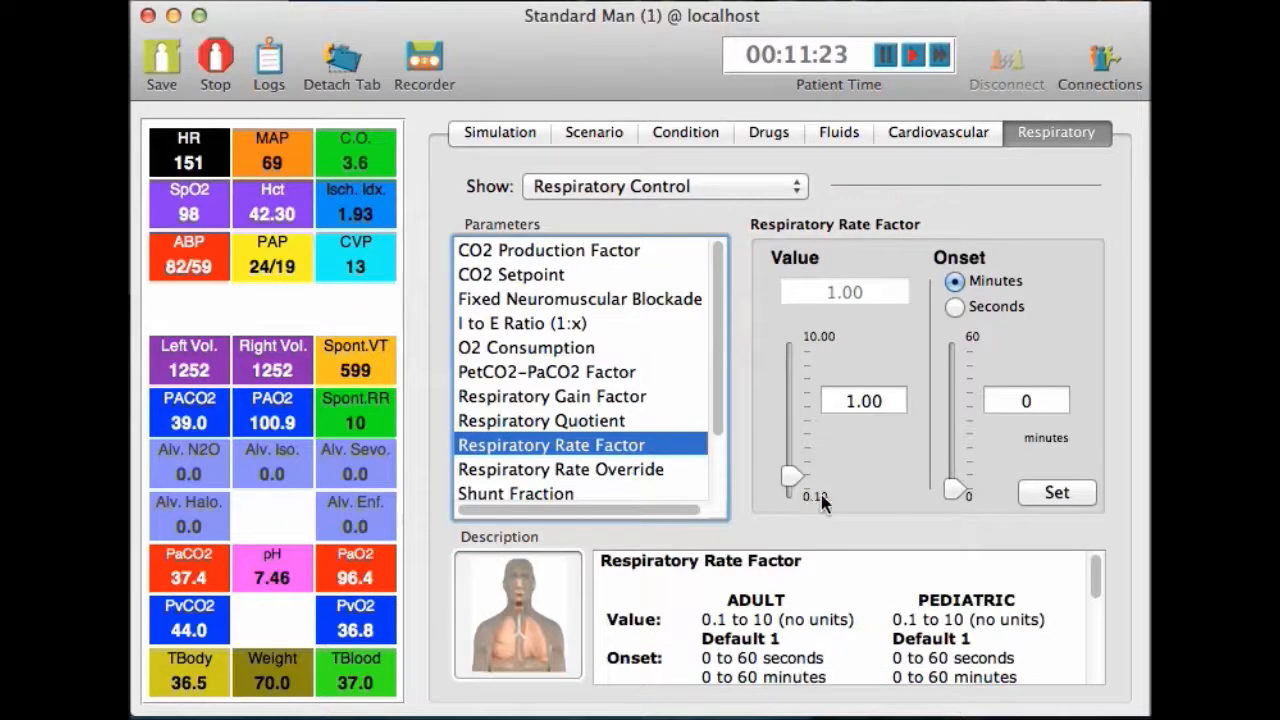
{"action": "left_click", "coordinate": [651, 470]}
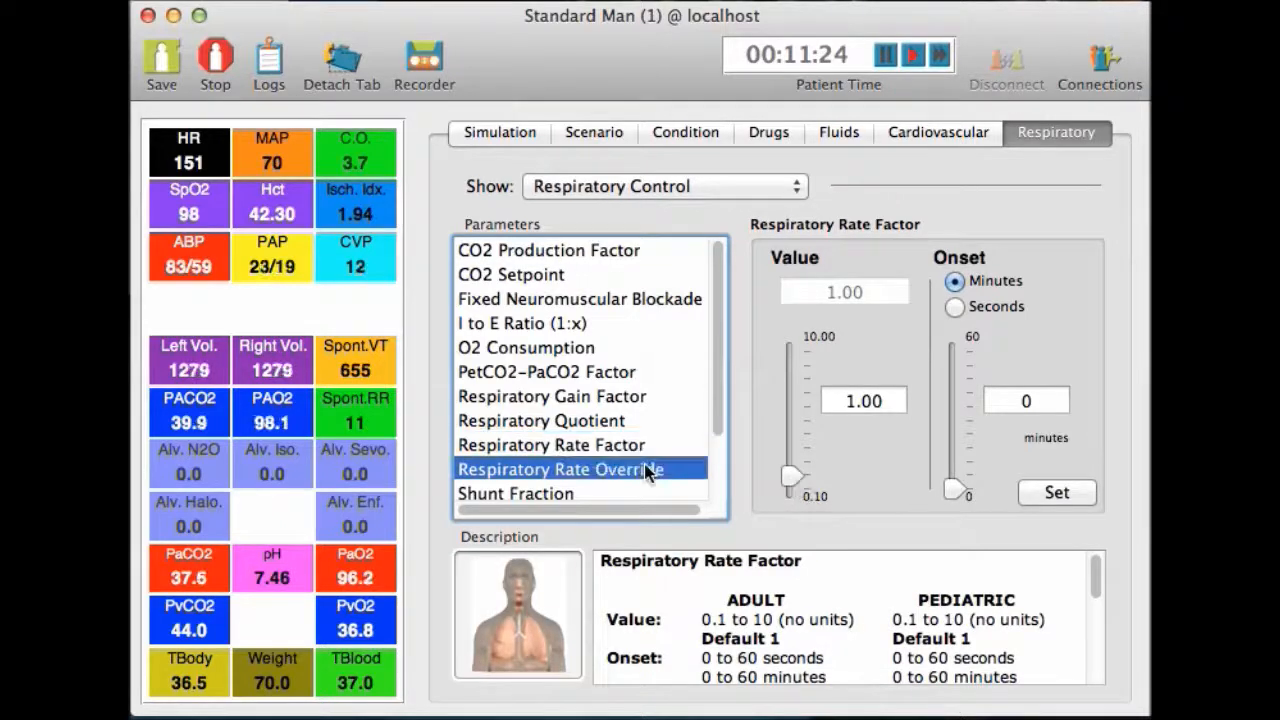
{"action": "left_click_drag", "start_coordinate": [790, 487], "coordinate": [791, 481]}
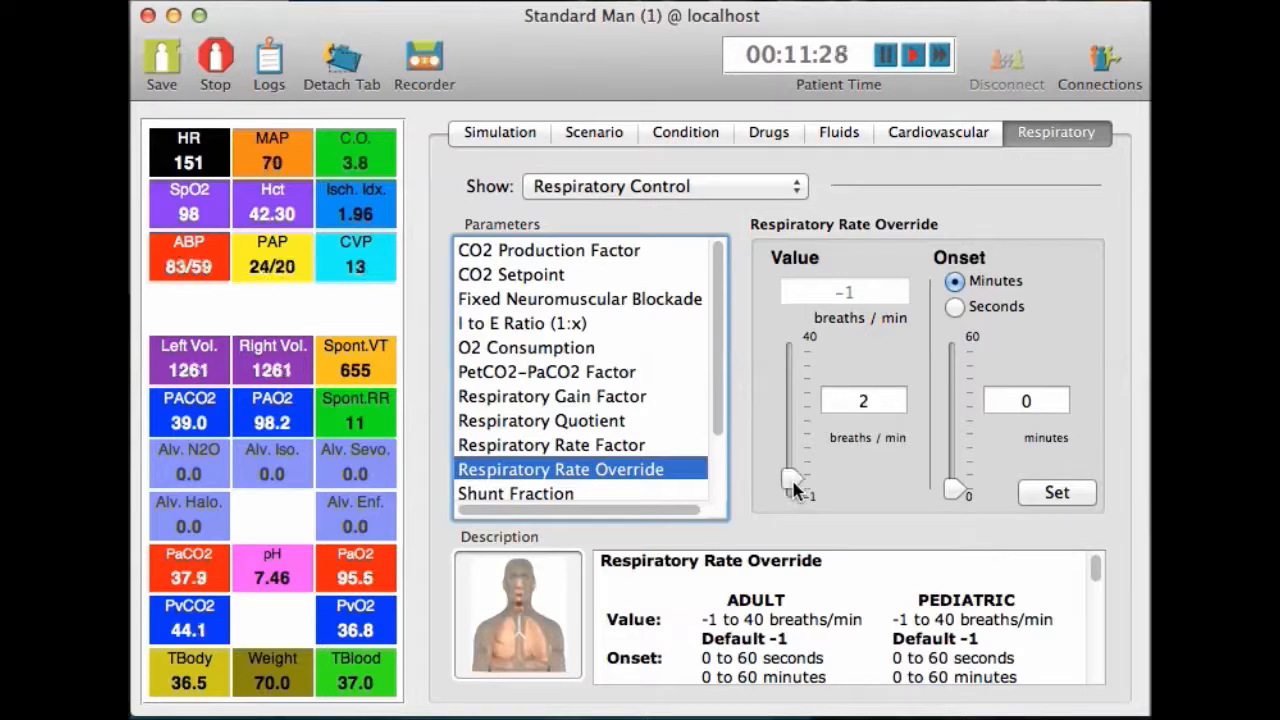
{"action": "left_click", "coordinate": [1058, 492]}
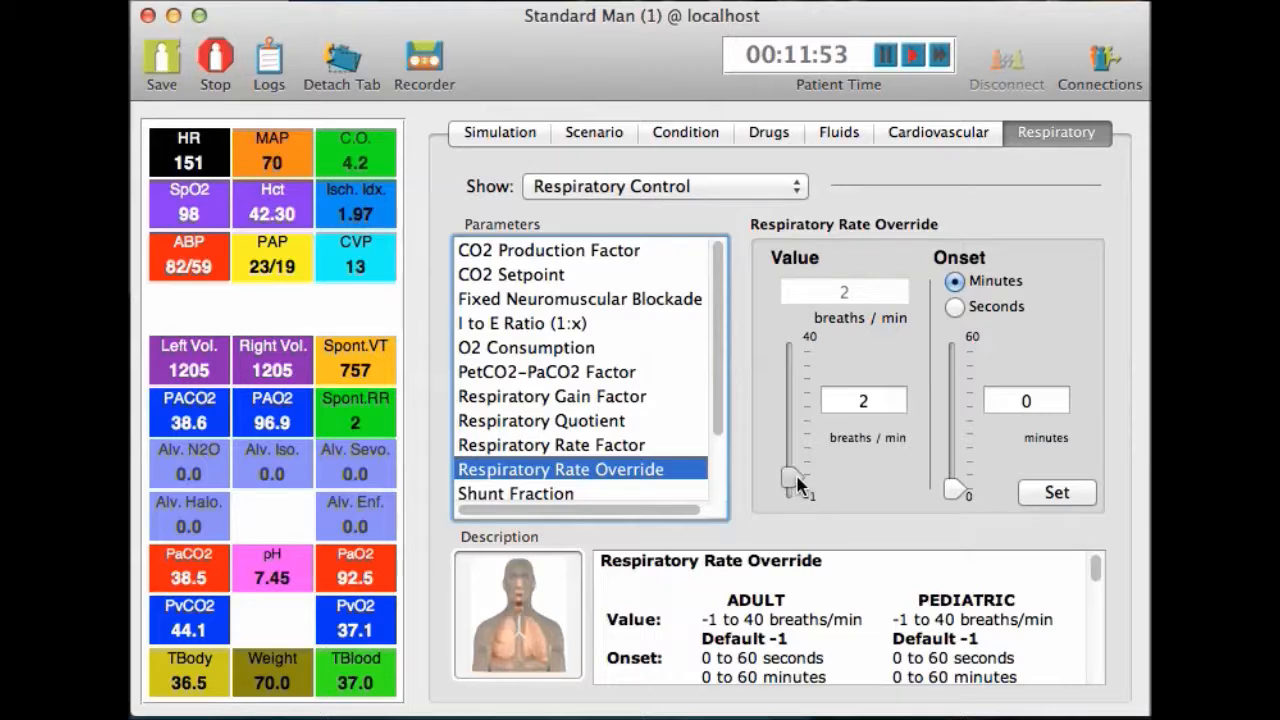
Step: Return the Respiratory Rate Override to -1 breaths/min and apply a Respiratory Rate Factor of 0.30
{"action": "left_click", "coordinate": [1057, 492]}
{"action": "left_click", "coordinate": [646, 455]}
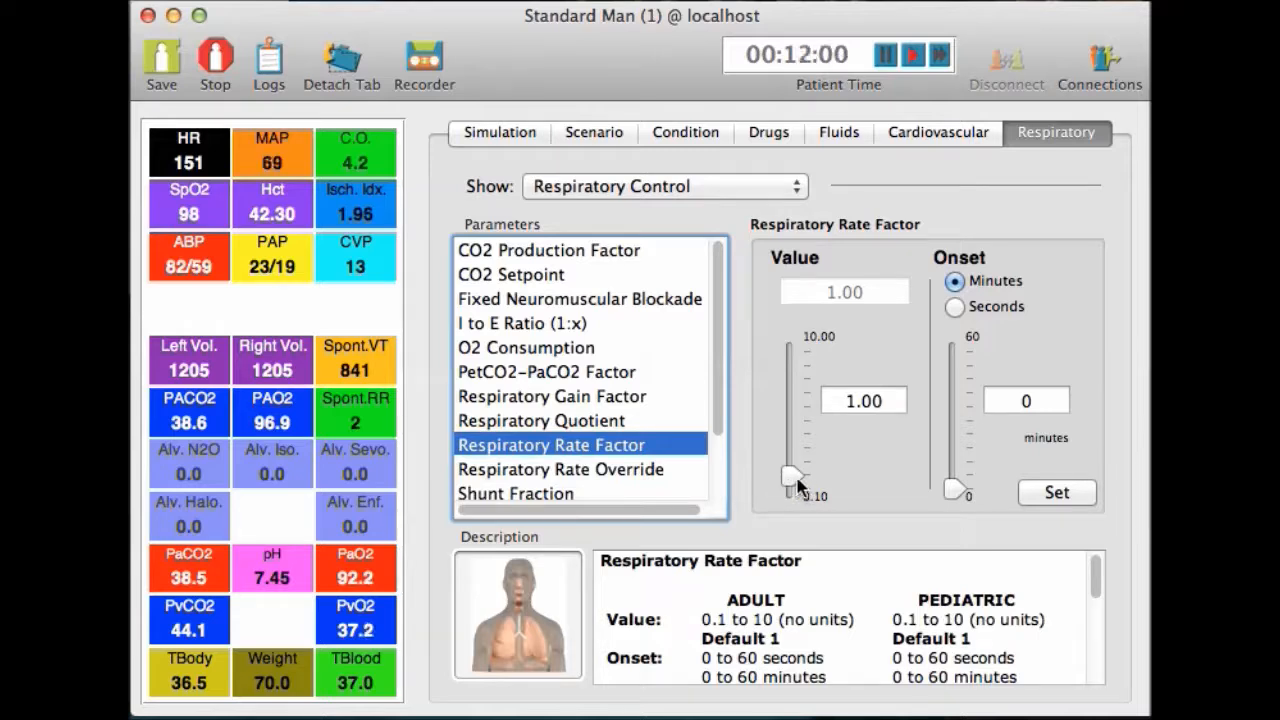
{"action": "left_click_drag", "start_coordinate": [793, 478], "coordinate": [793, 495]}
{"action": "left_click", "coordinate": [1062, 496]}
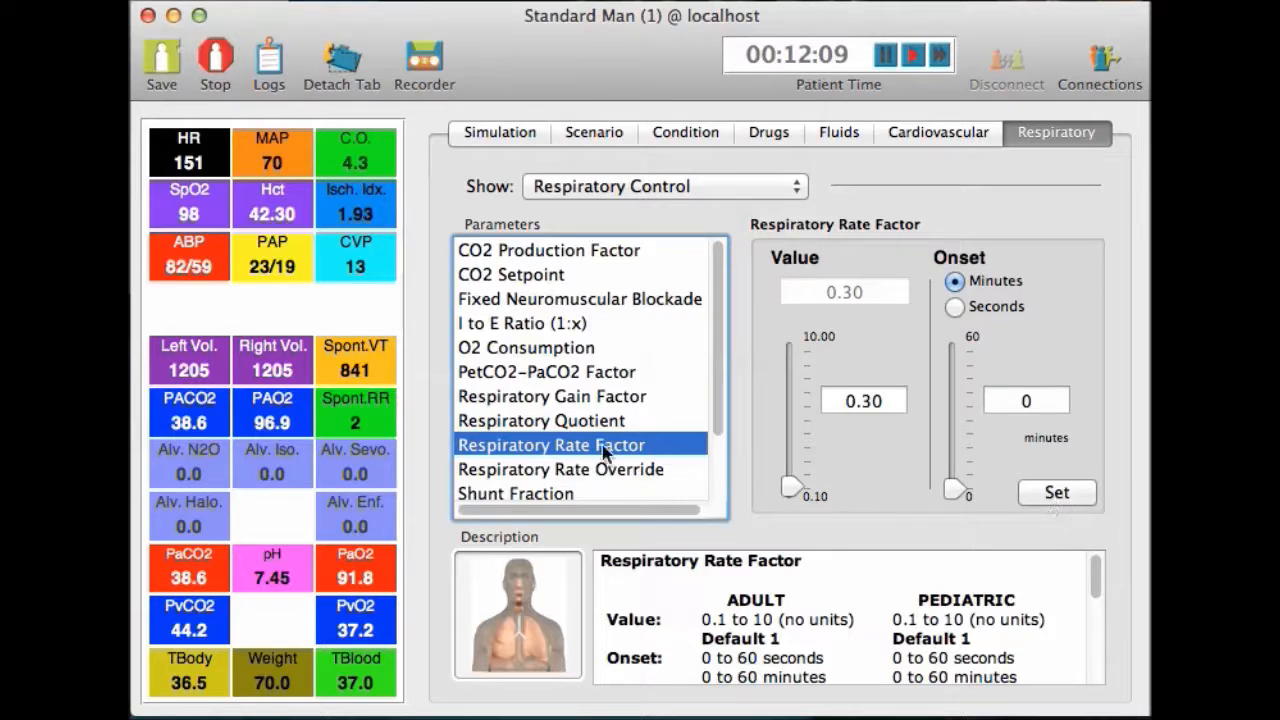
{"action": "left_click", "coordinate": [618, 470]}
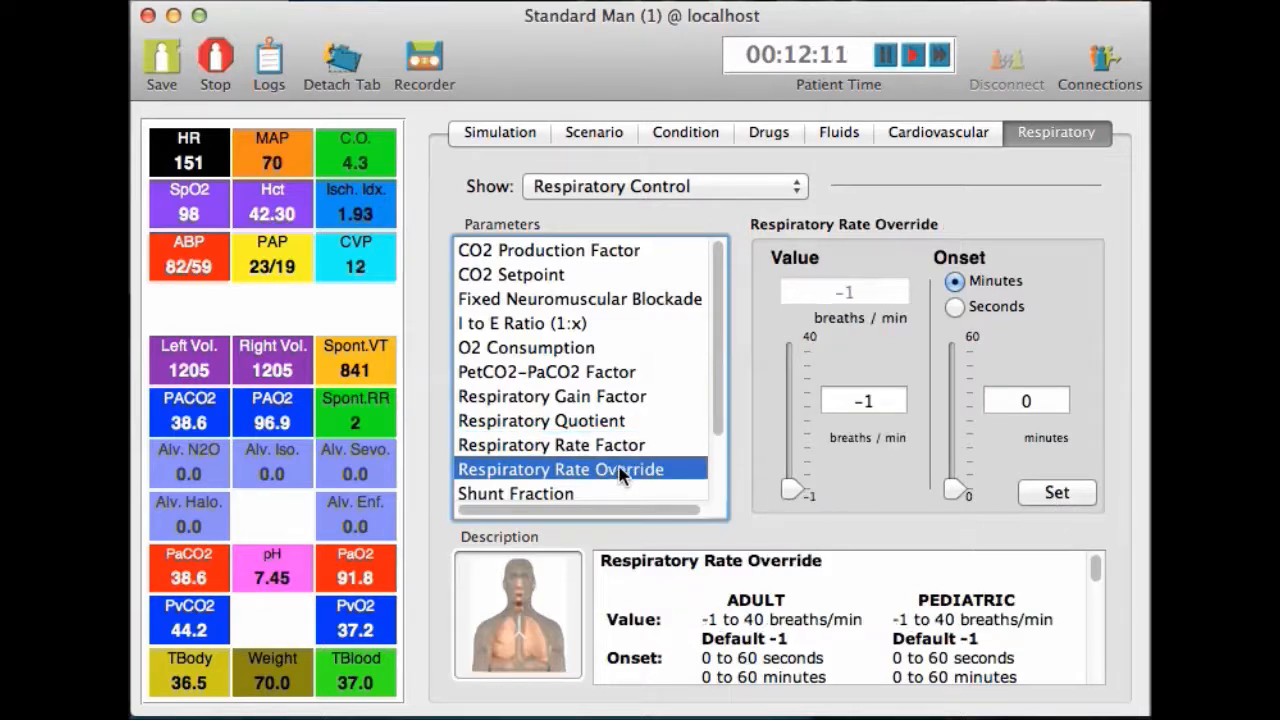
{"action": "left_click", "coordinate": [614, 449]}
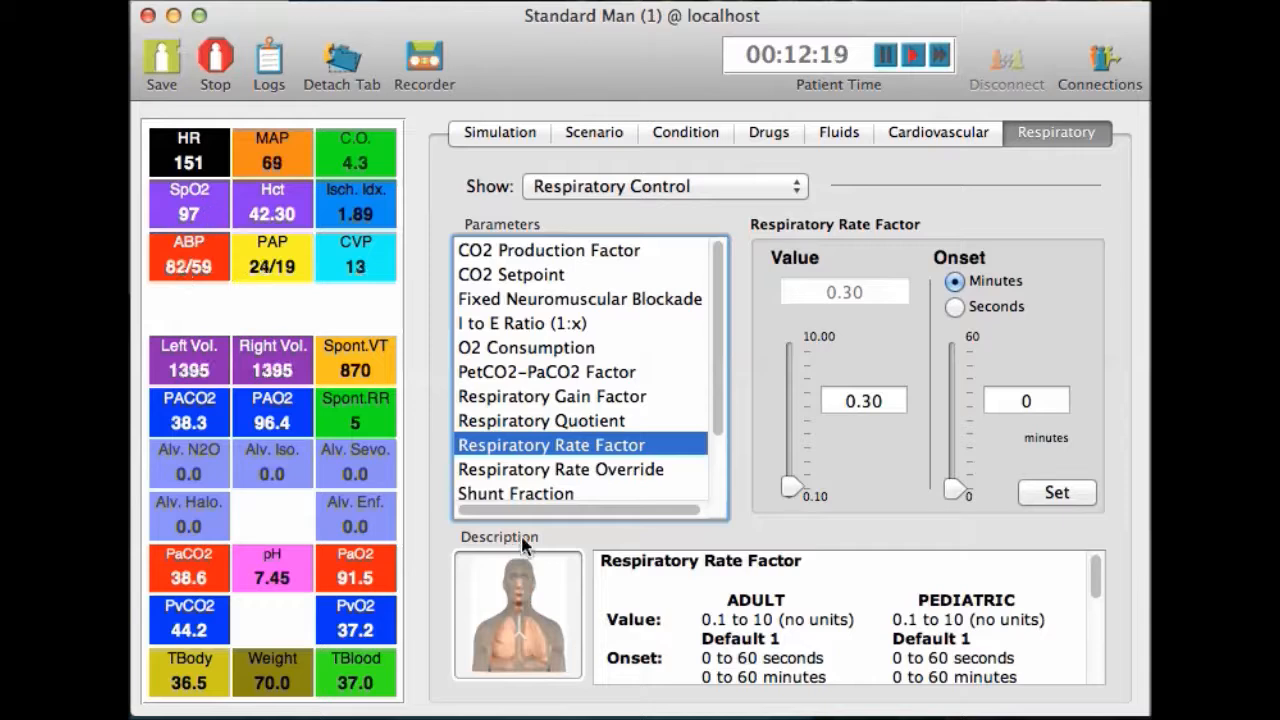
Step: Apply a Shunt Fraction of 0.36, and raise it to 0.50 with an onset of 0 minutes
{"action": "left_click", "coordinate": [559, 495]}
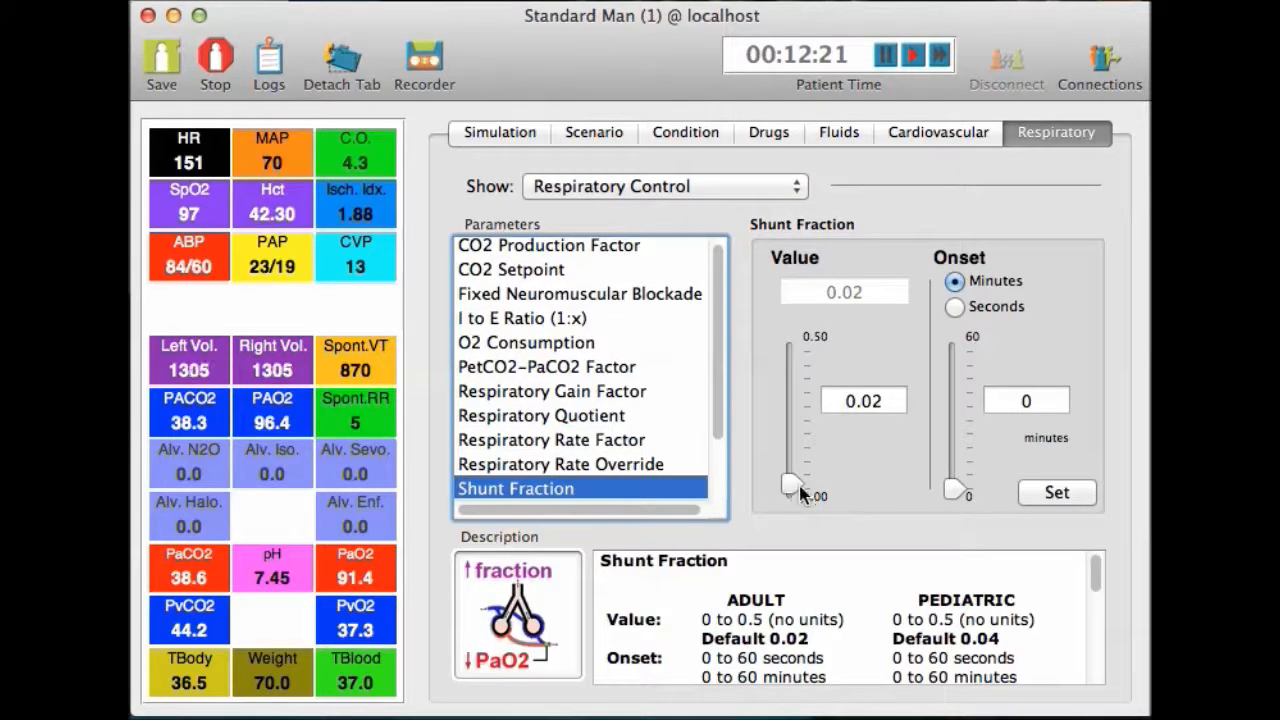
{"action": "left_click_drag", "start_coordinate": [793, 488], "coordinate": [797, 390]}
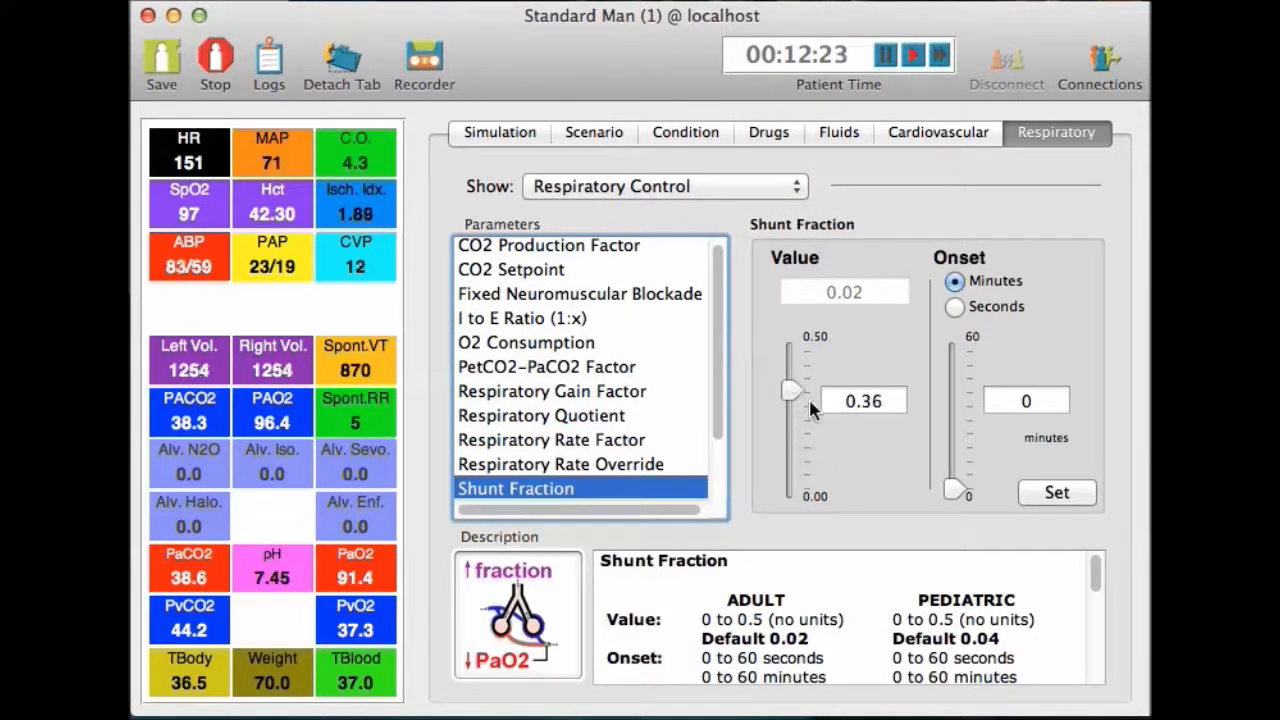
{"action": "left_click", "coordinate": [1052, 492]}
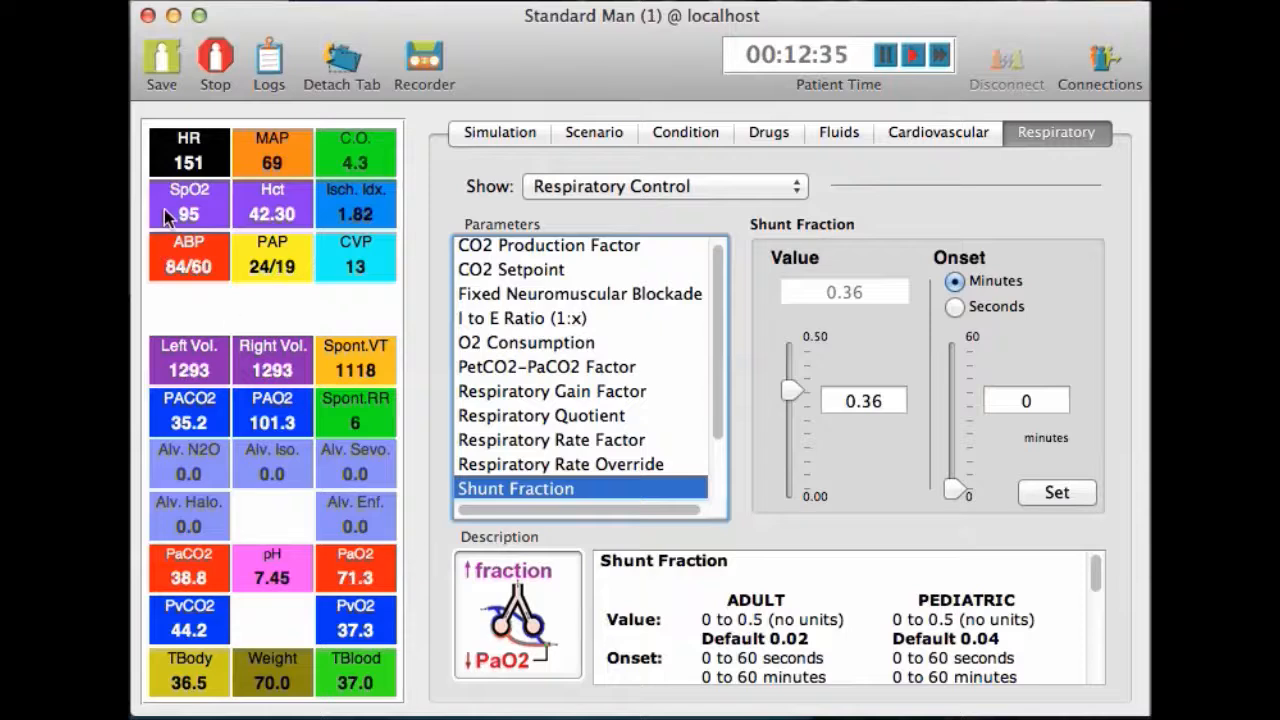
{"action": "left_click_drag", "start_coordinate": [791, 392], "coordinate": [812, 333]}
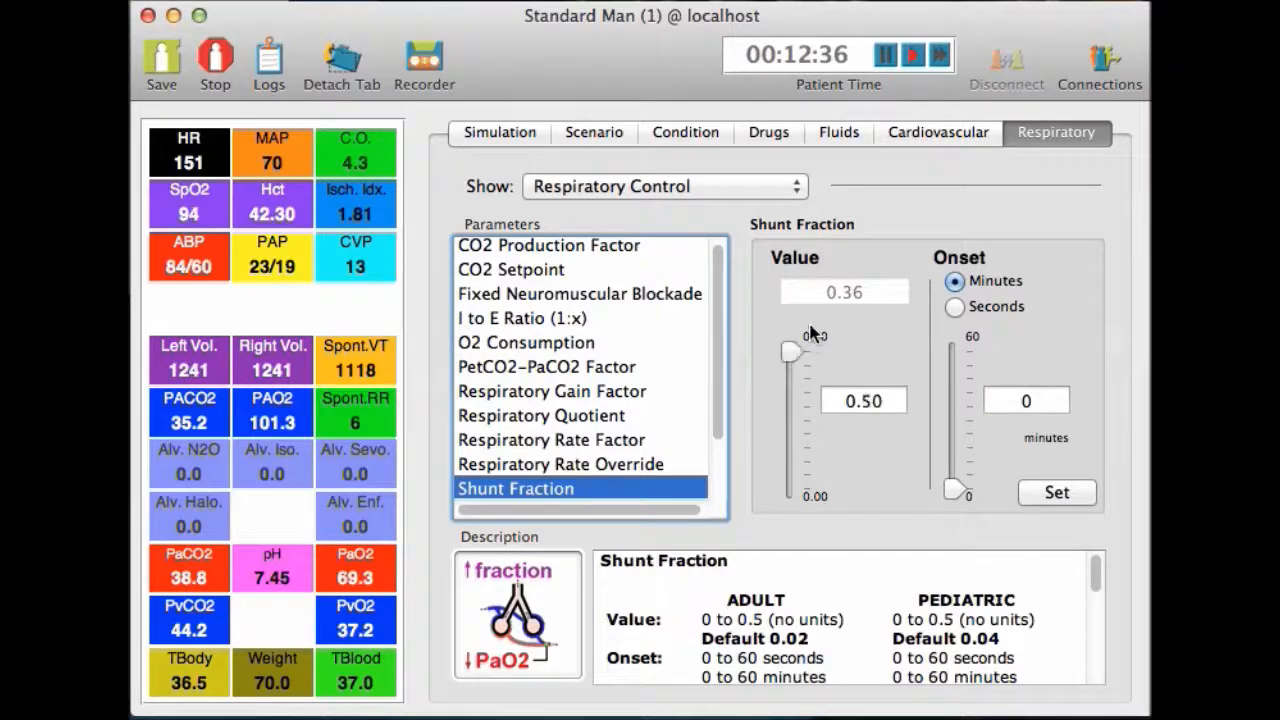
{"action": "left_click", "coordinate": [1057, 492]}
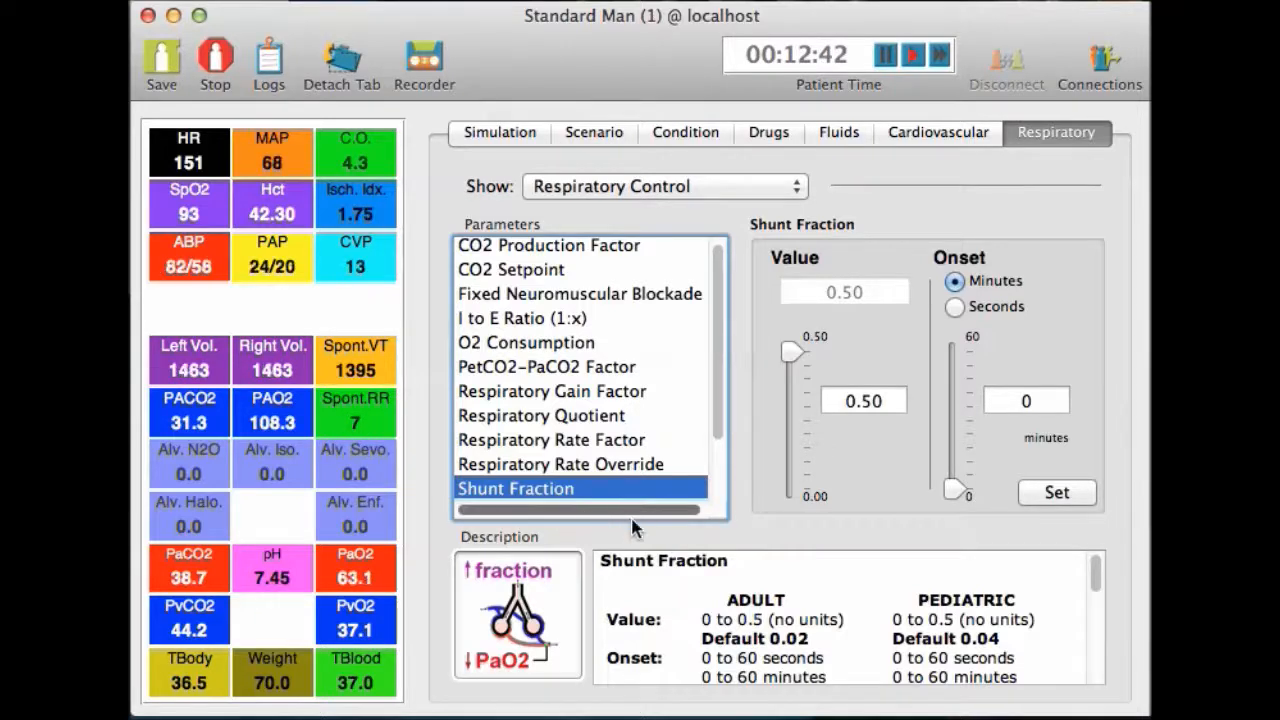
Step: Open the Respiratory Rate Factor parameter again
{"action": "left_click", "coordinate": [617, 449]}
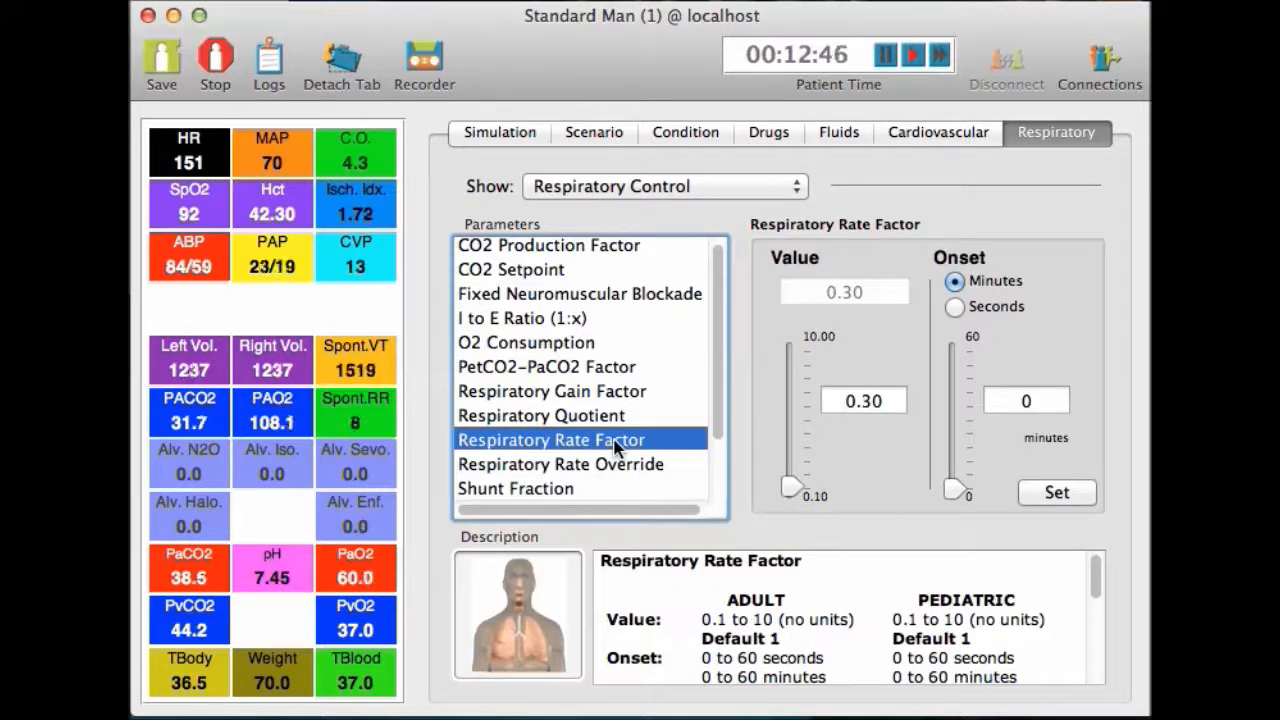